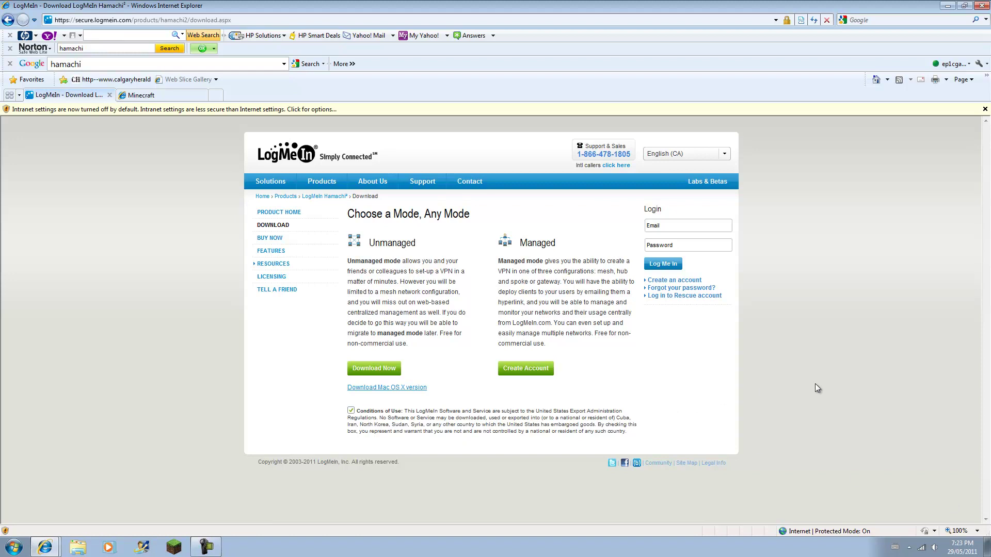
Step: Go to the Minecraft download page and start downloading minecraft_server.jar from the multiplayer server section
left_click(157, 96)
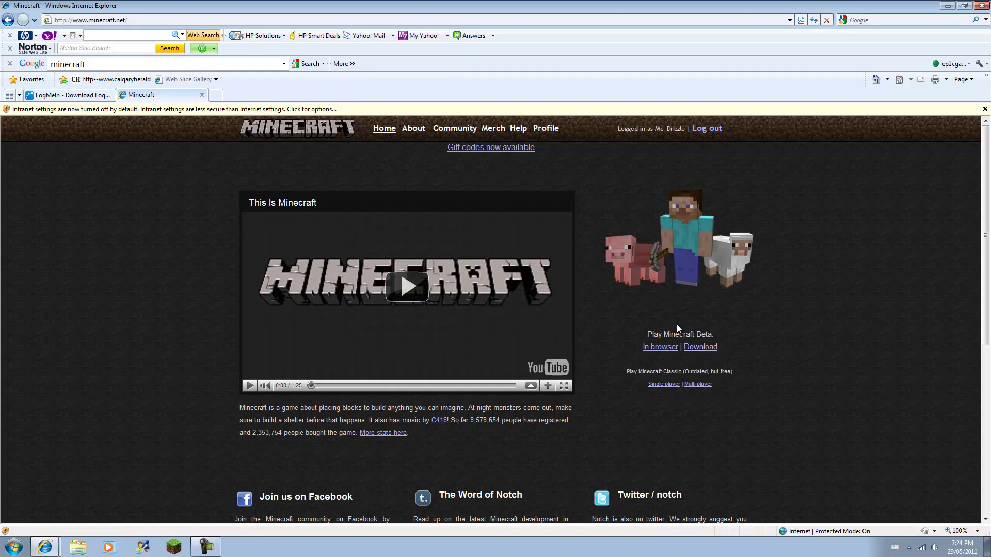
left_click(708, 347)
scroll(474, 261, "down", 5)
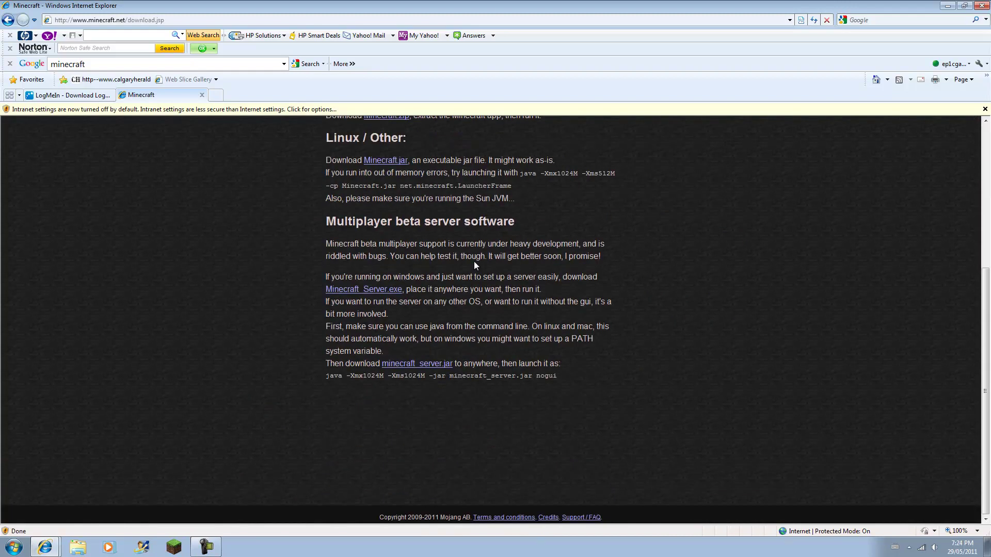
left_click(423, 368)
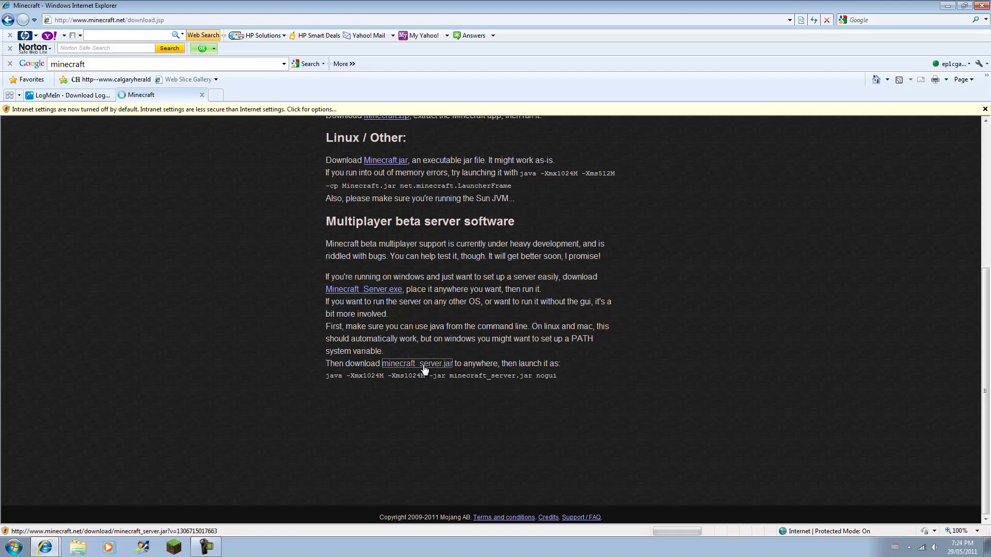
Step: Choose to save the file and create a new Desktop folder named Server
left_click(524, 277)
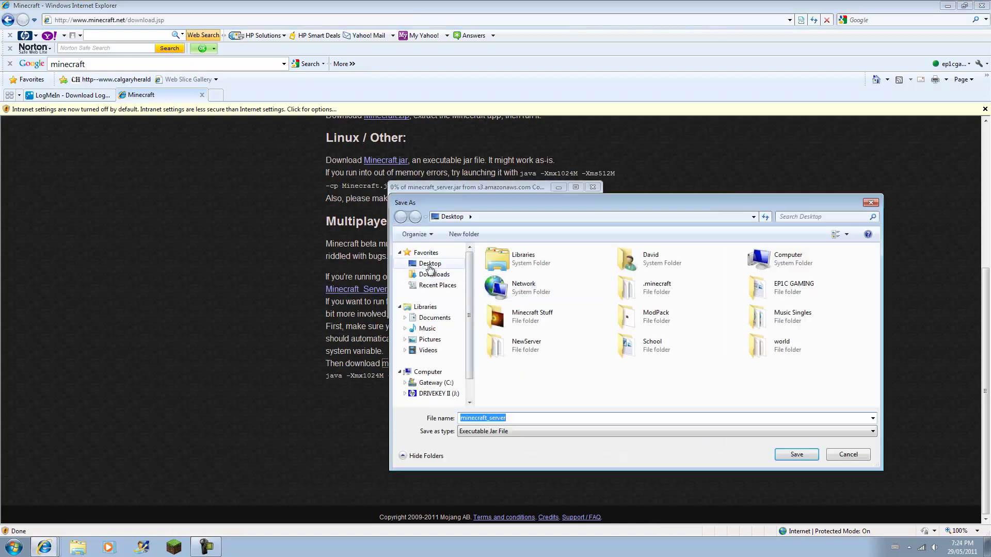
left_click(428, 266)
right_click(661, 373)
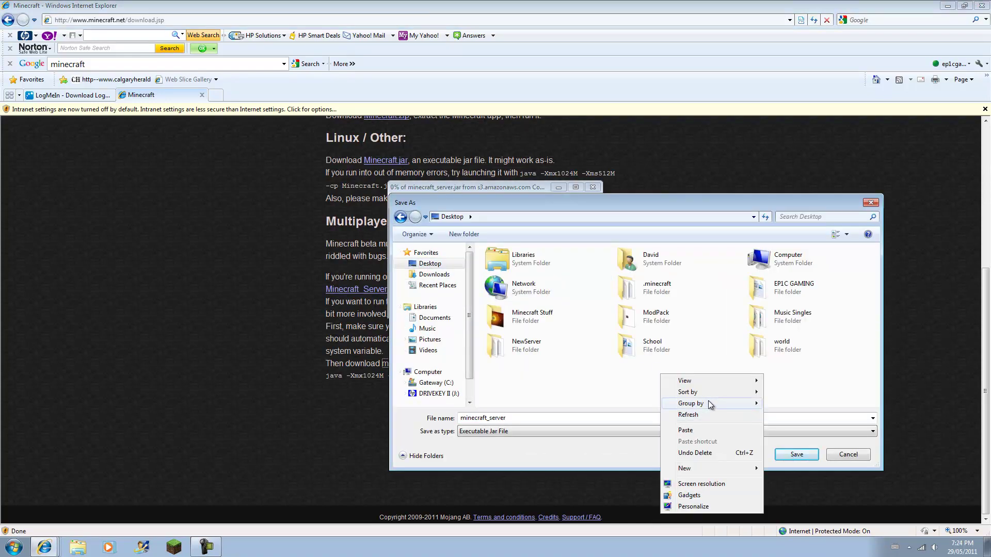
mouse_move(721, 468)
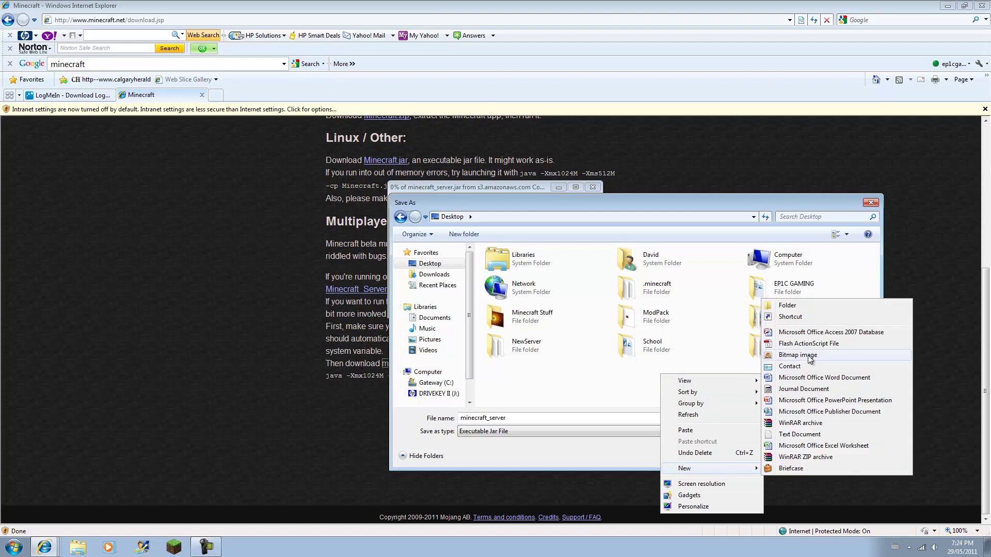
left_click(809, 305)
type("Server")
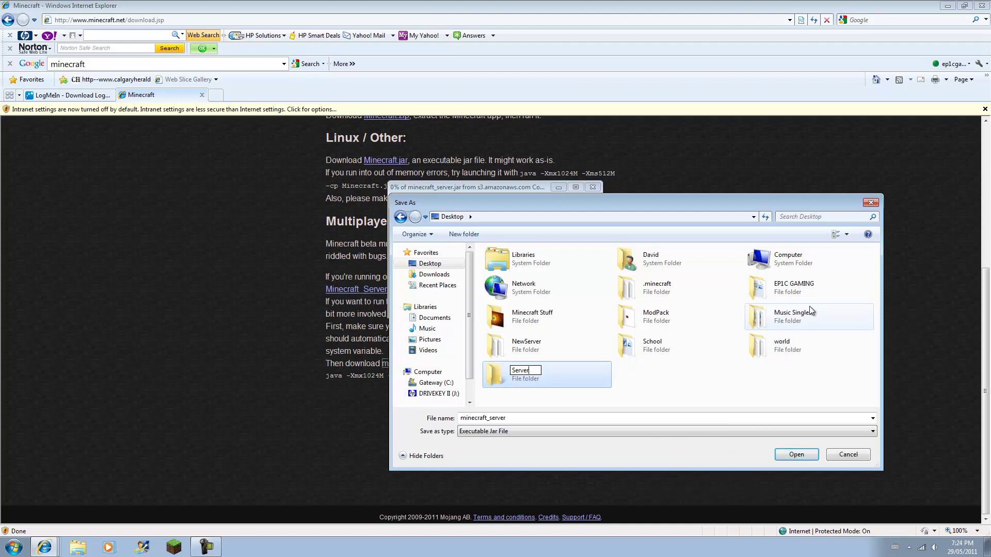
key("Return")
Step: Save minecraft_server.jar inside the Server folder and switch to the LogMeIn Hamachi download page
left_click(623, 396)
double_click(516, 374)
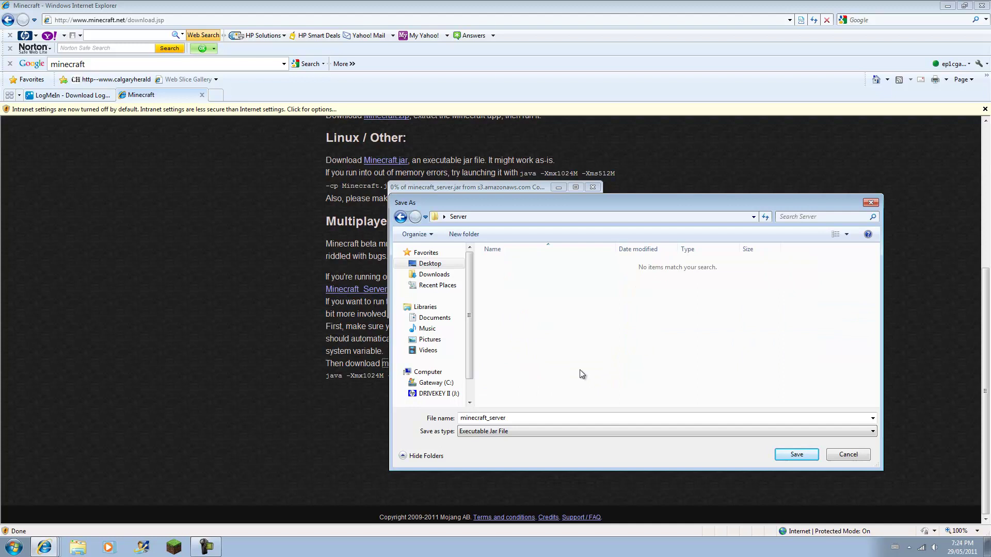
left_click(799, 455)
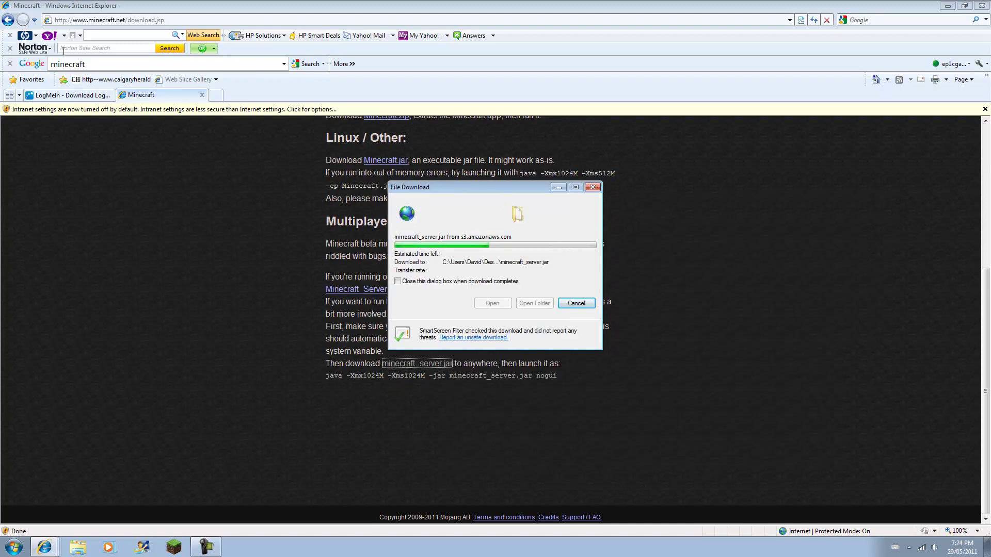
left_click(69, 94)
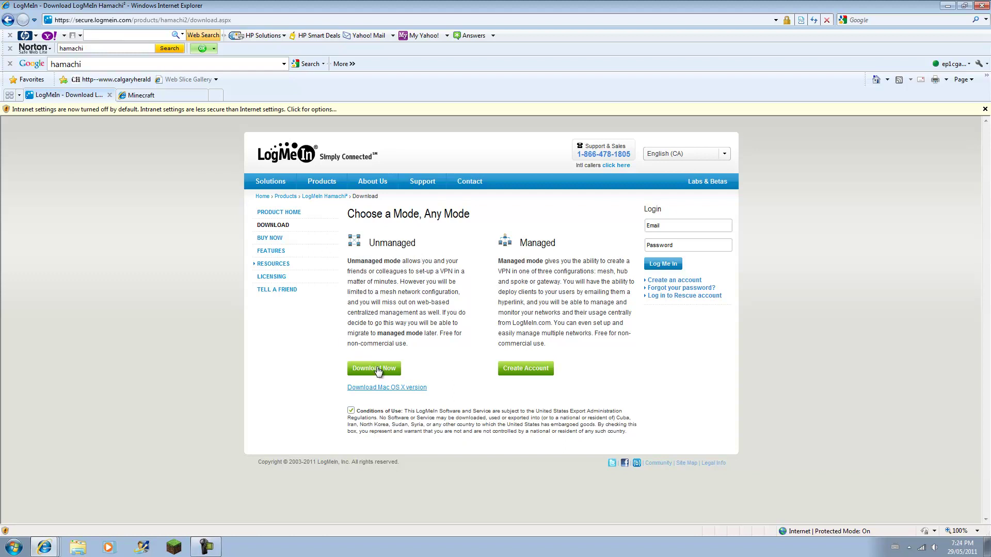
Step: Run the hamachi installer from the desktop and quit when it detects existing version 2.0.3.111
left_click(948, 6)
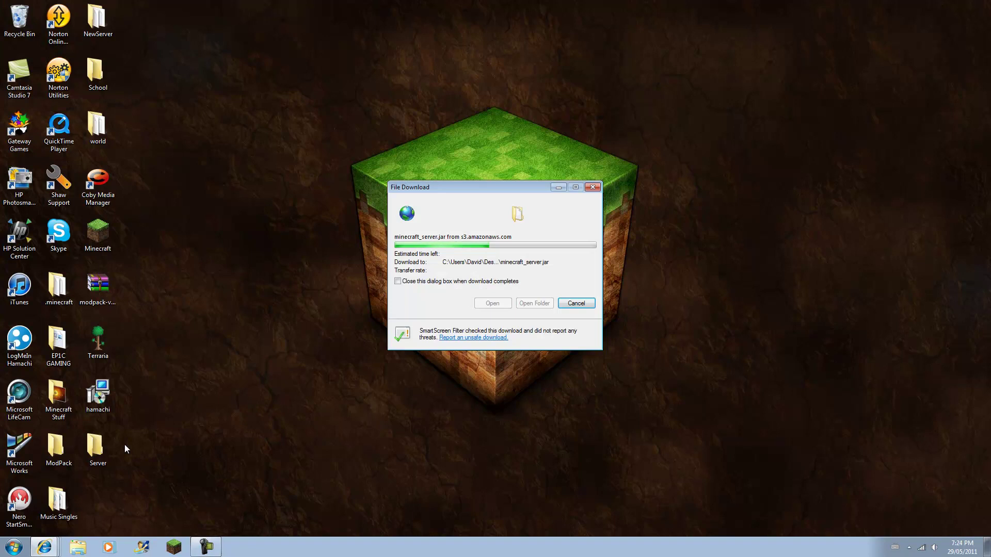
left_click(102, 405)
double_click(101, 404)
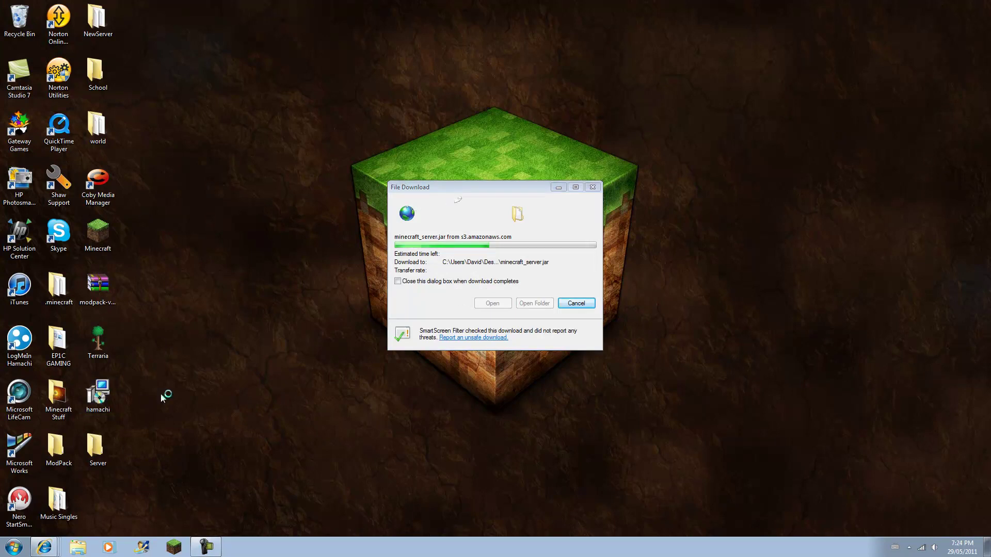
left_click_drag(476, 188, 725, 283)
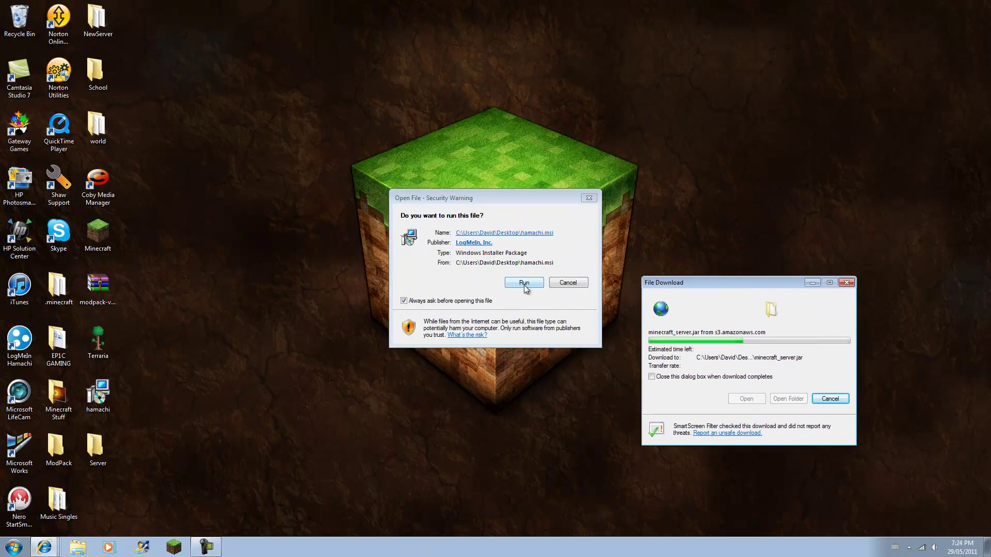
left_click(522, 284)
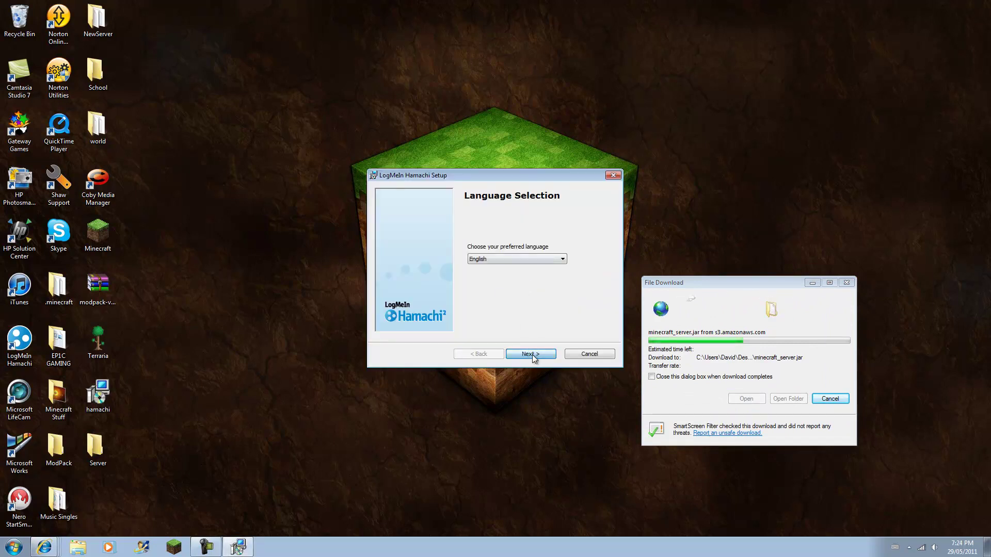
left_click(532, 354)
left_click(532, 354)
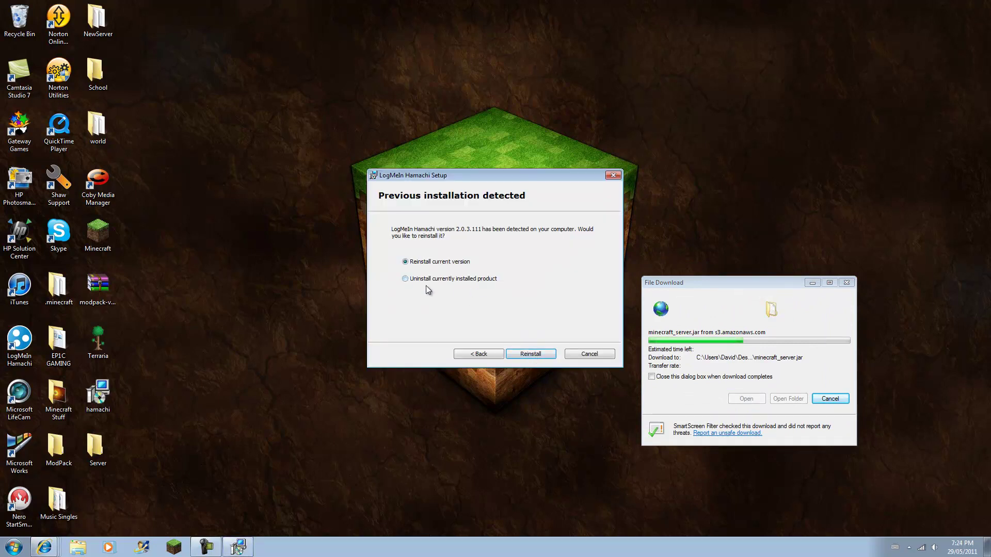
left_click(614, 174)
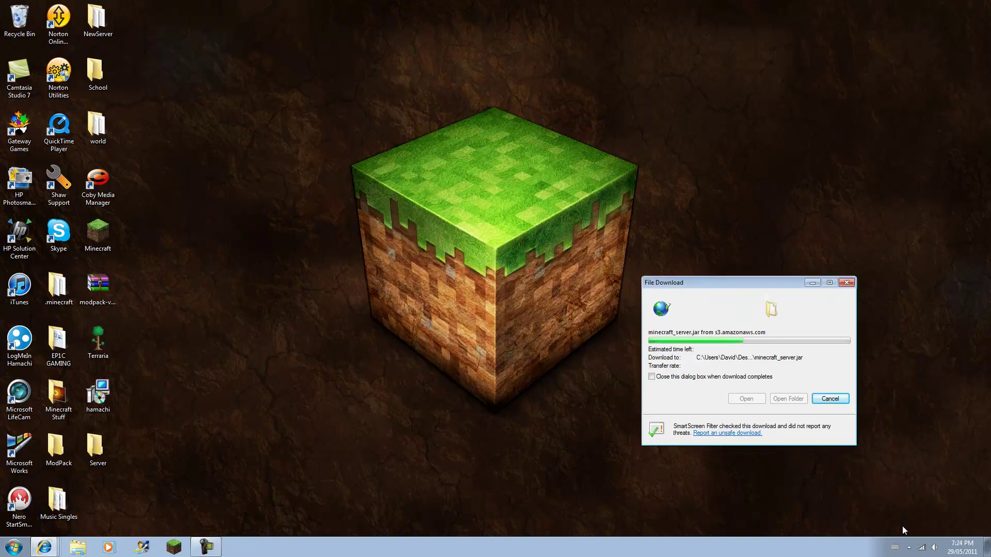
Step: Open Hamachi from the notification area, power it online, and start creating a new network
left_click(910, 548)
left_click(908, 486)
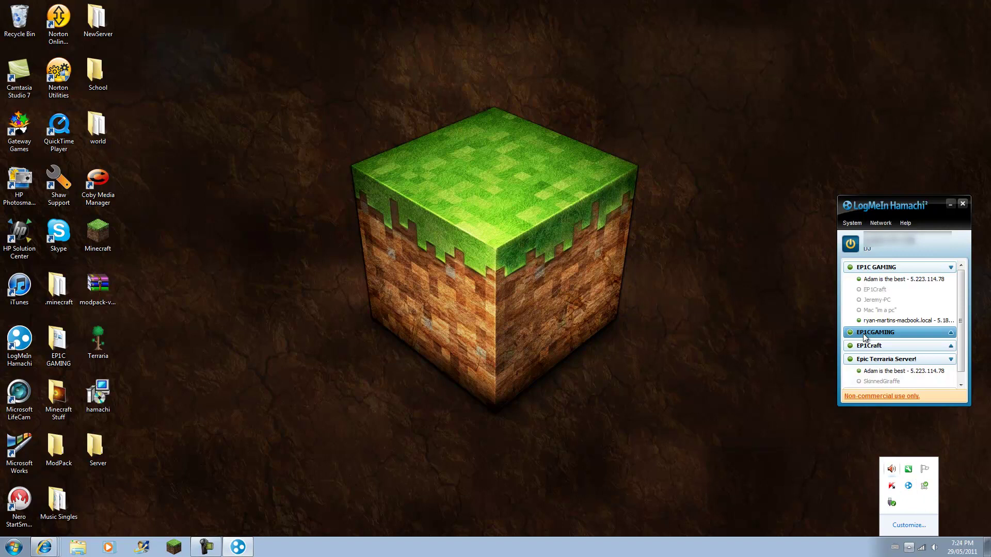
left_click(853, 246)
left_click(852, 245)
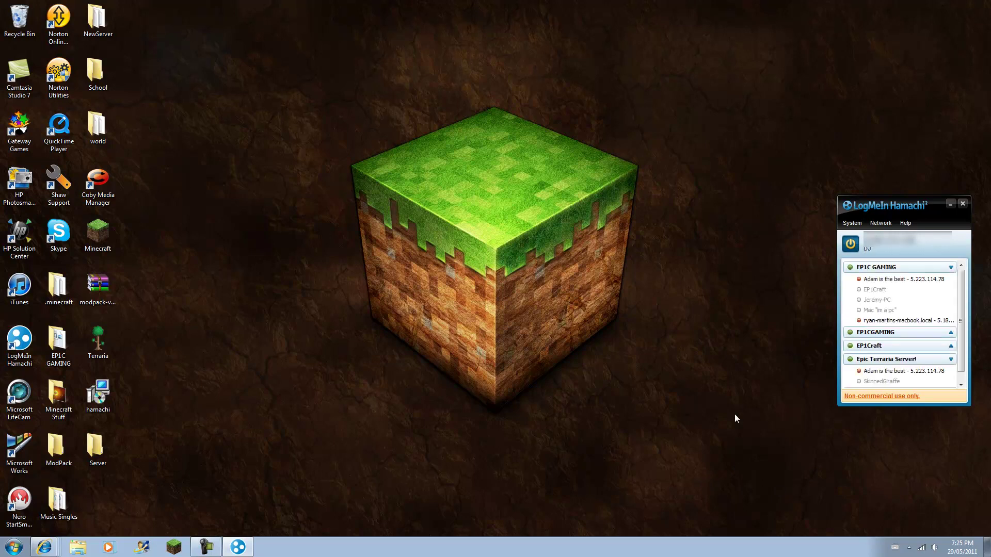
left_click(890, 222)
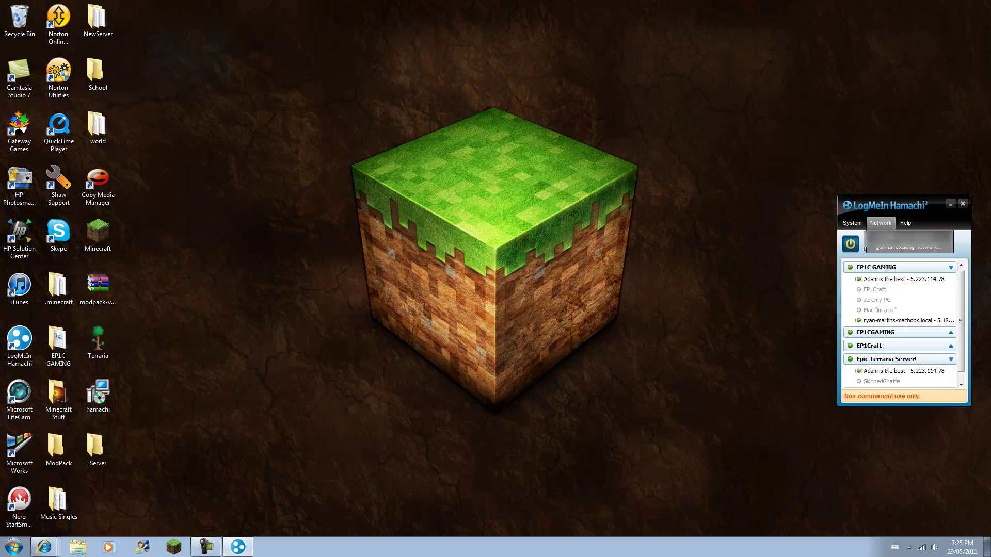
left_click(901, 239)
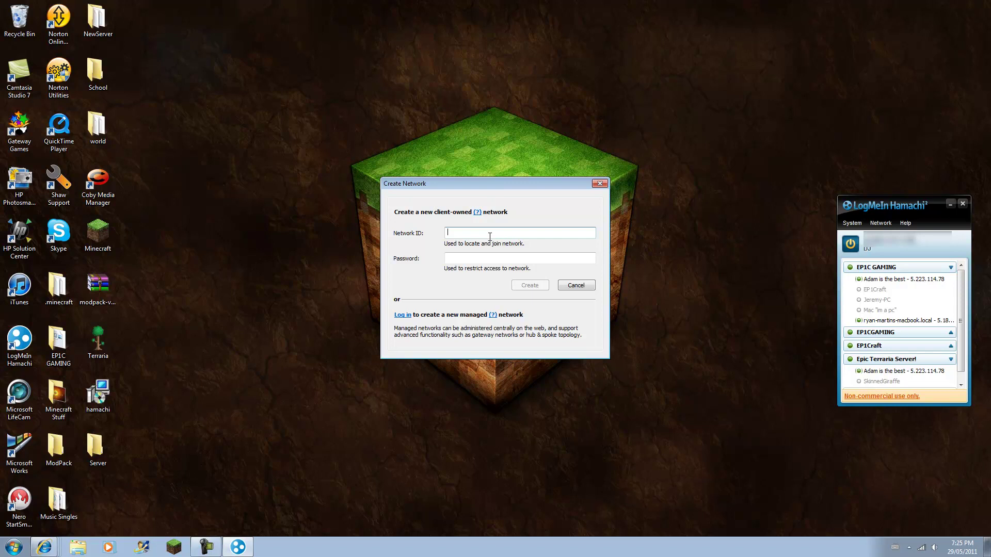
Step: Enter the Network ID LOLZ23123, fixing a typo, and move to the password field
type("LOLZ23123")
left_click(565, 262)
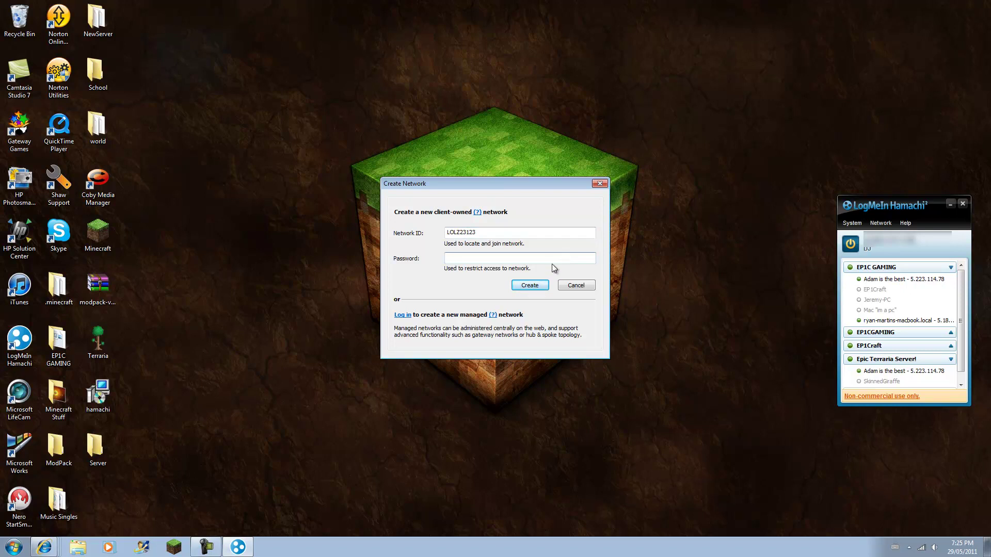
Step: Finish the network password, create the LOLZ23123 network, and select it in the list
type("1")
left_click(529, 285)
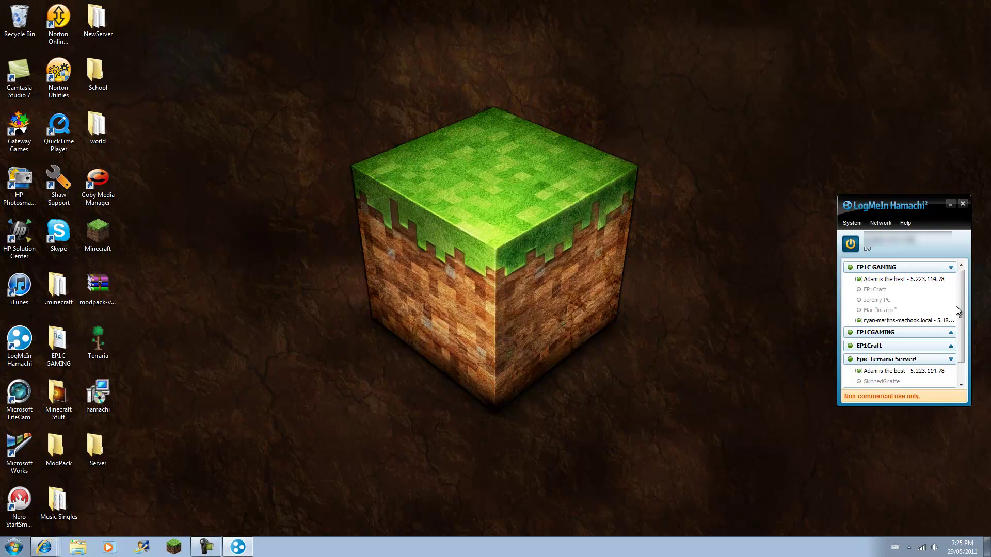
scroll(960, 296, "down", 2)
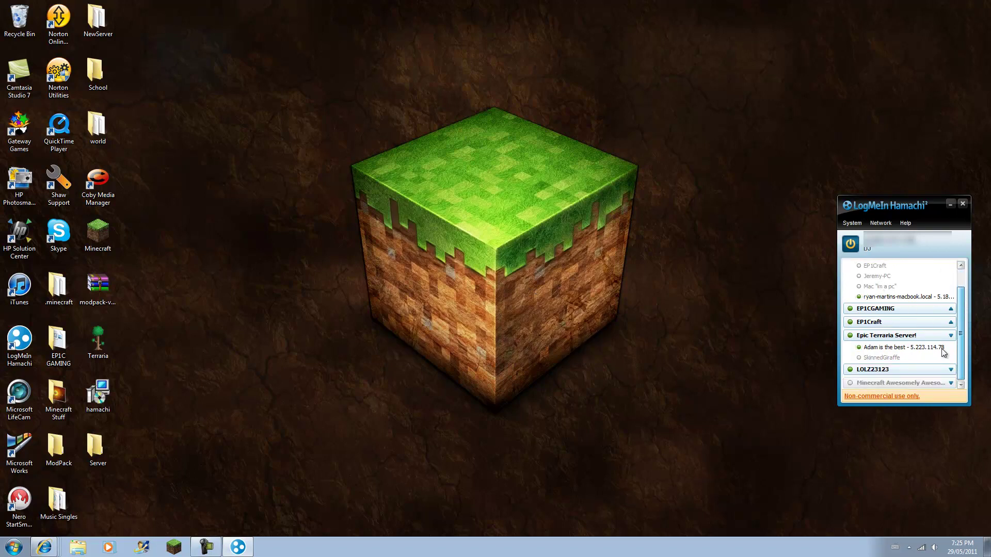
left_click(903, 370)
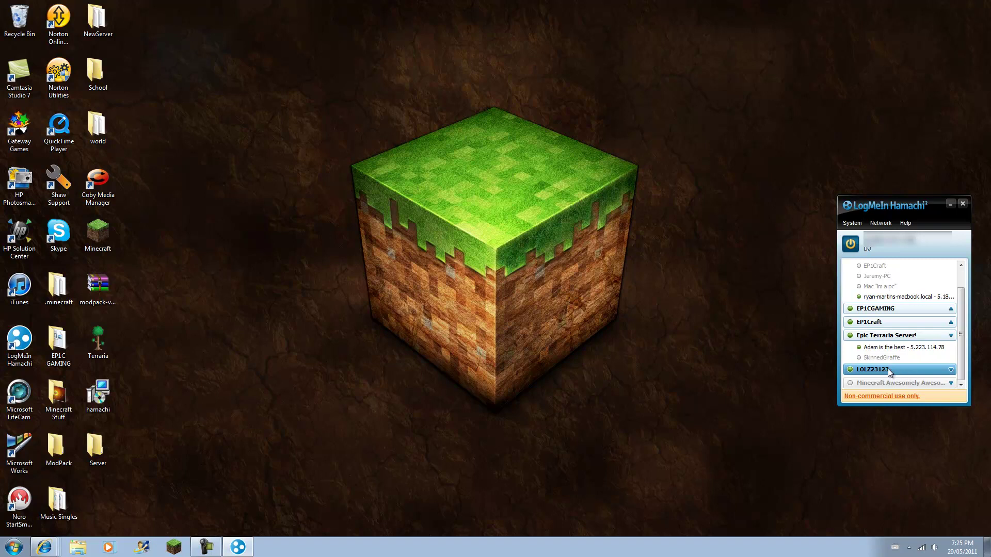
Step: Open then cancel the Join Network form, toggle LOLZ23123's members, and open the Server folder
left_click(884, 223)
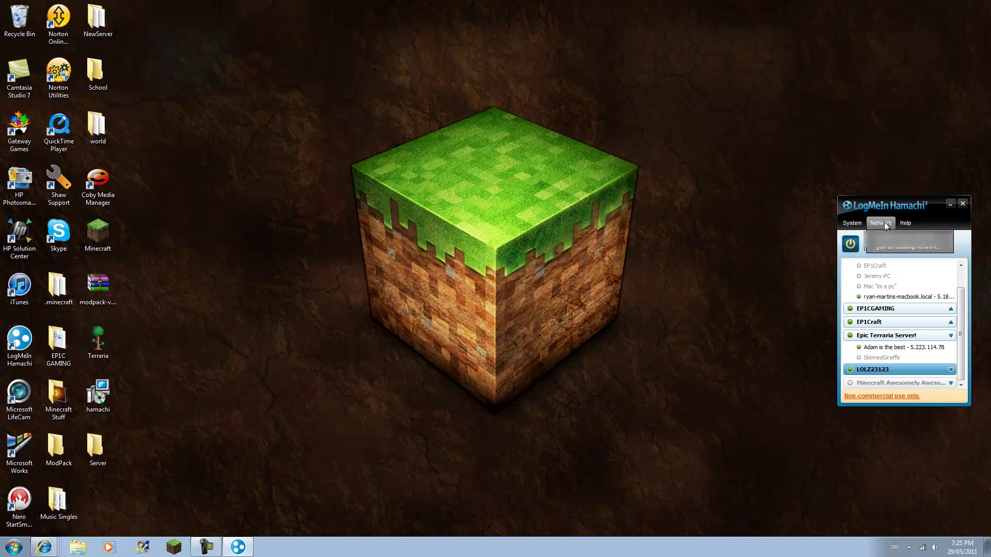
left_click(893, 246)
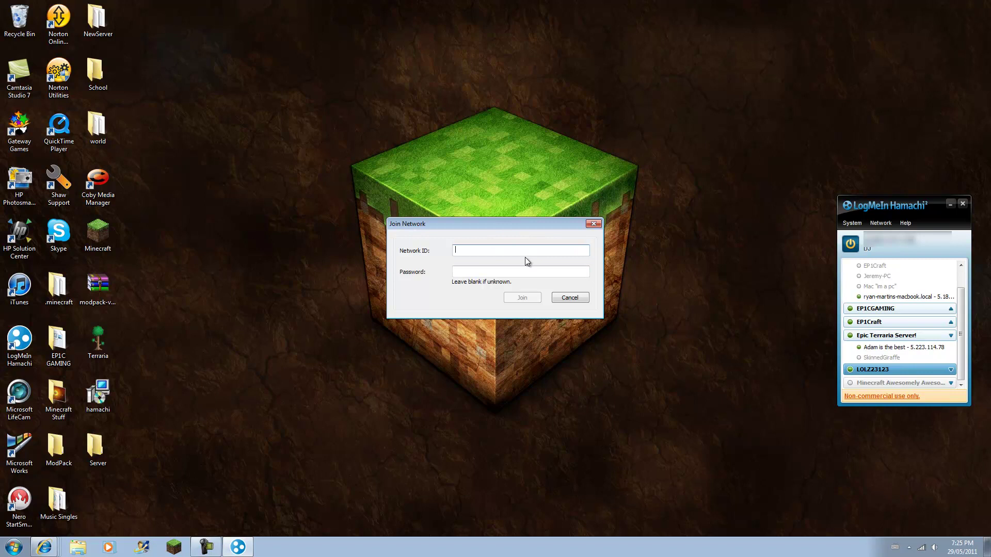
left_click(495, 270)
left_click(570, 298)
left_click(951, 372)
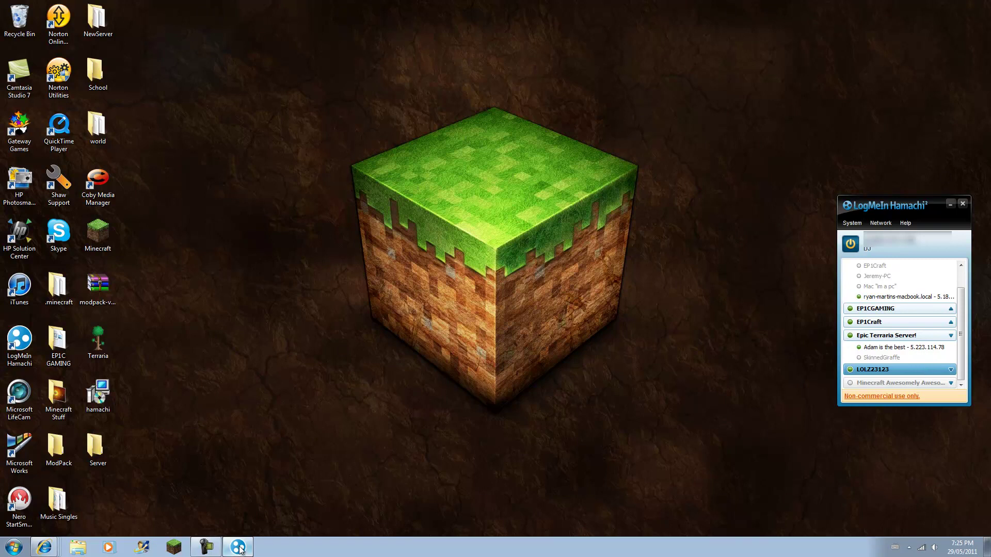
double_click(98, 454)
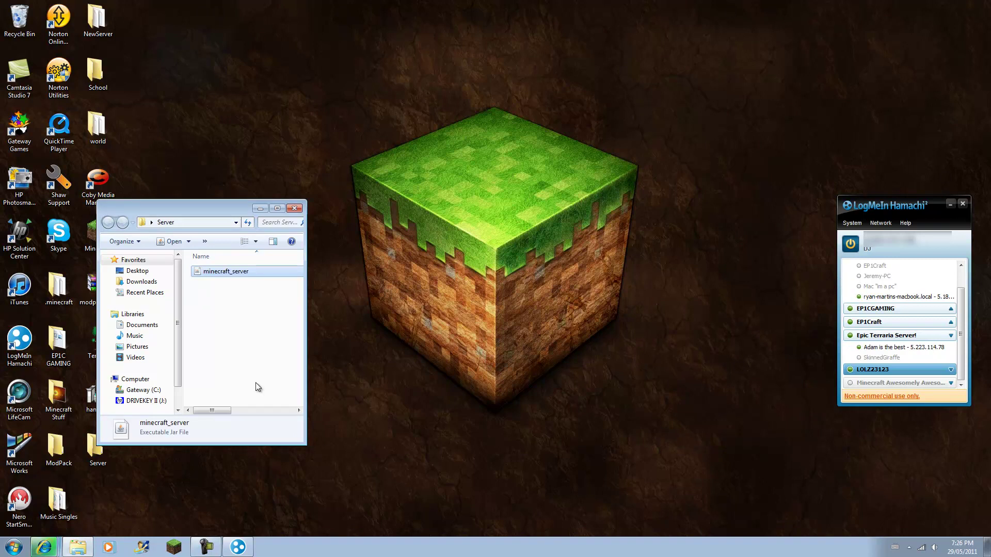
Step: Maximize the Server folder, launch minecraft_server, and open the generated white-list file
double_click(277, 212)
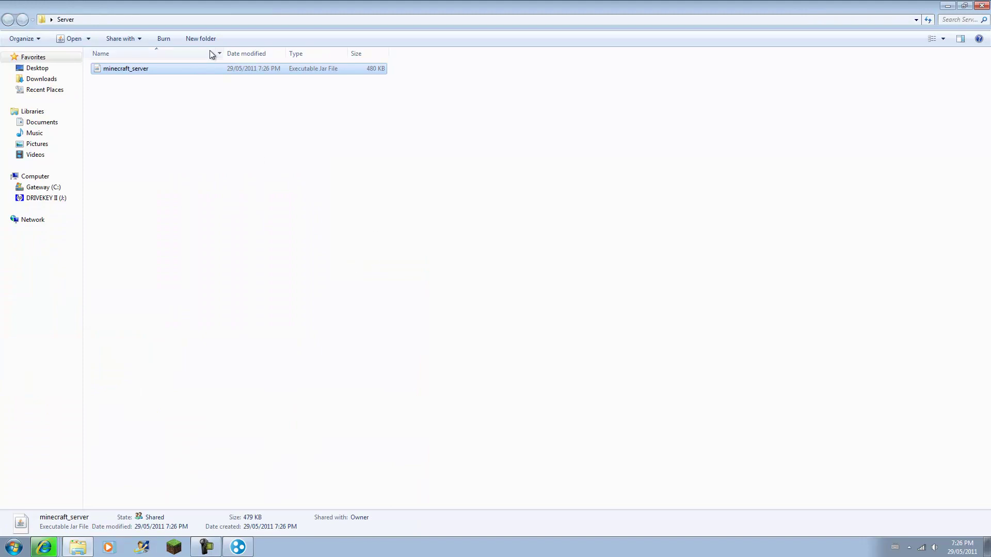
left_click(247, 159)
double_click(259, 70)
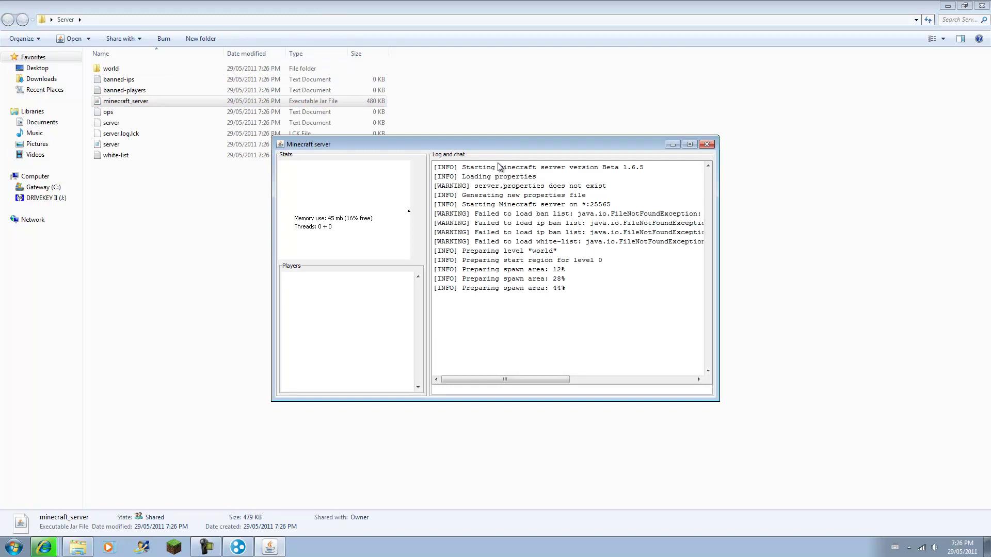
left_click_drag(499, 144, 638, 169)
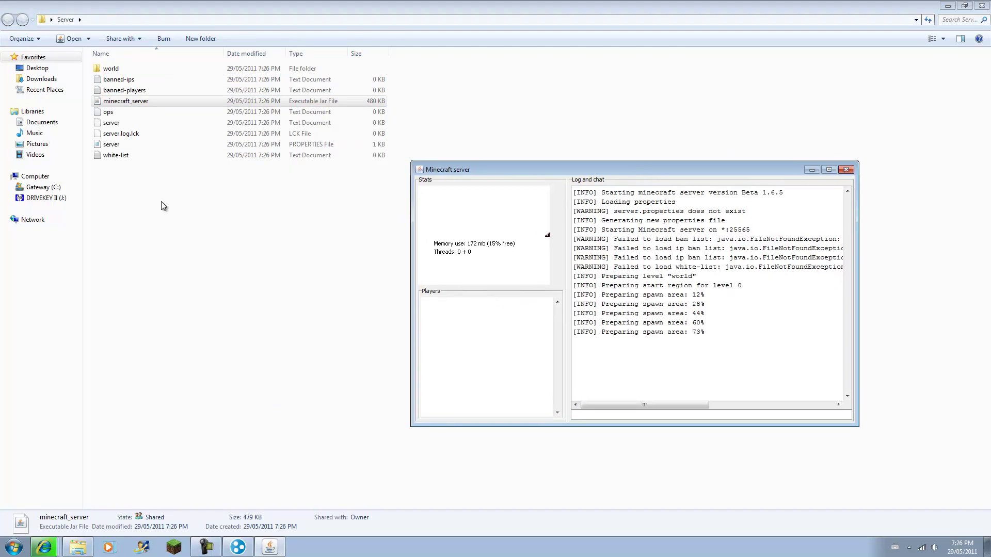
double_click(147, 157)
left_click_drag(293, 119, 250, 217)
Step: Close white-list, then view server.properties and the empty ops file in Notepad
left_click(928, 217)
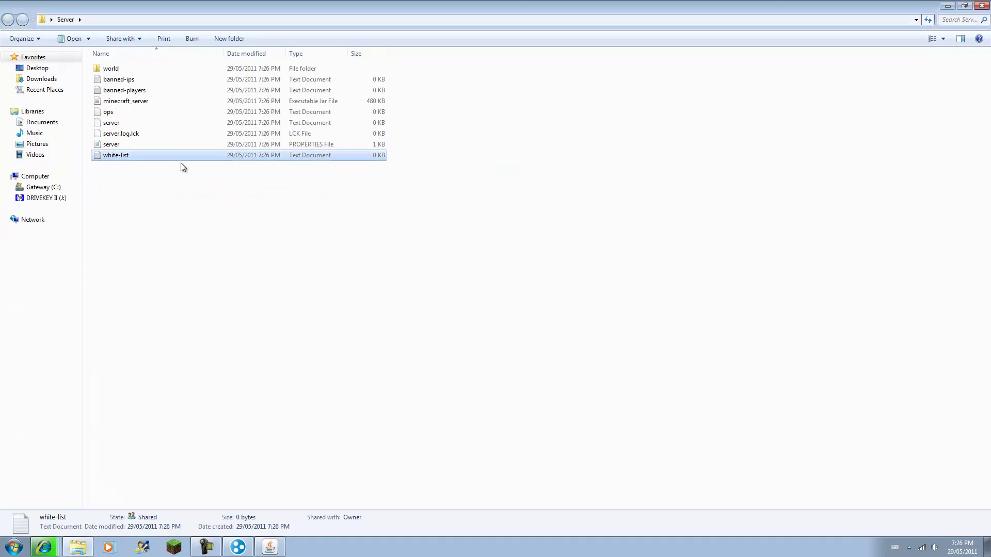
double_click(174, 144)
left_click_drag(273, 219, 350, 219)
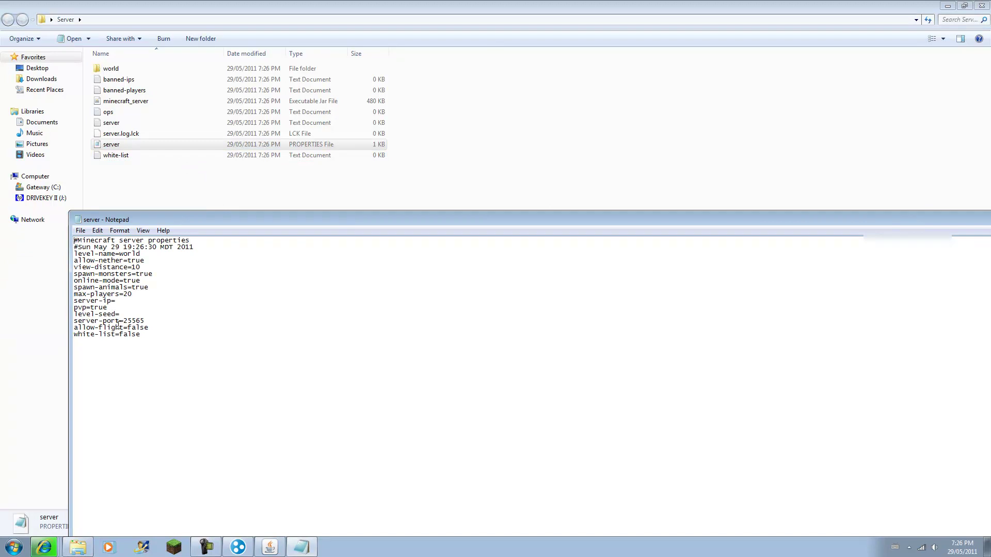
left_click_drag(314, 220, 1, 248)
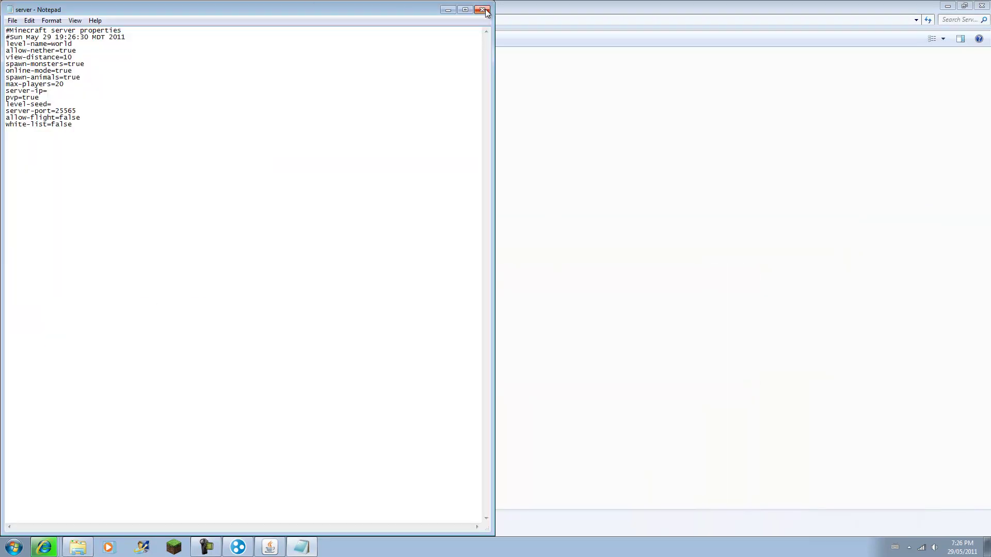
left_click(483, 8)
double_click(129, 112)
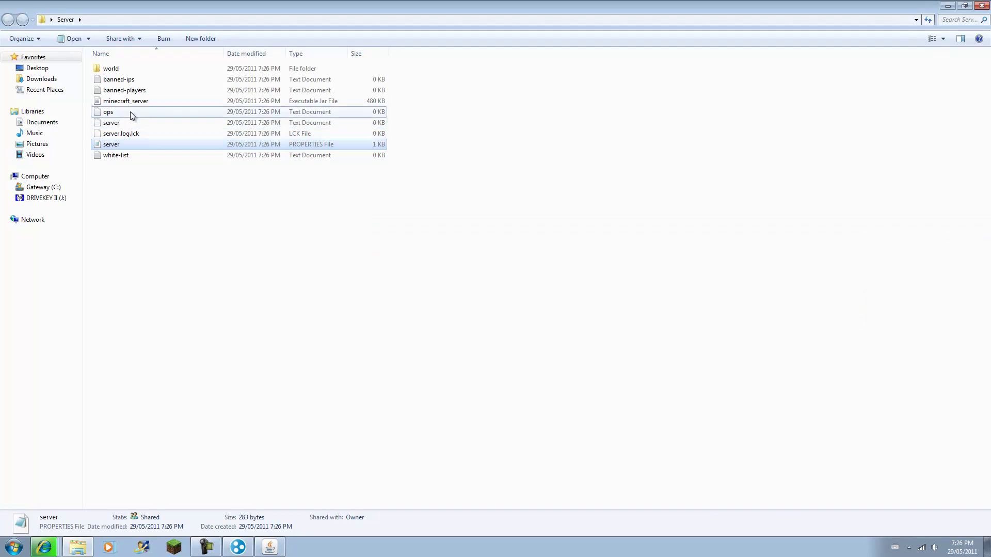
left_click_drag(214, 228, 1, 302)
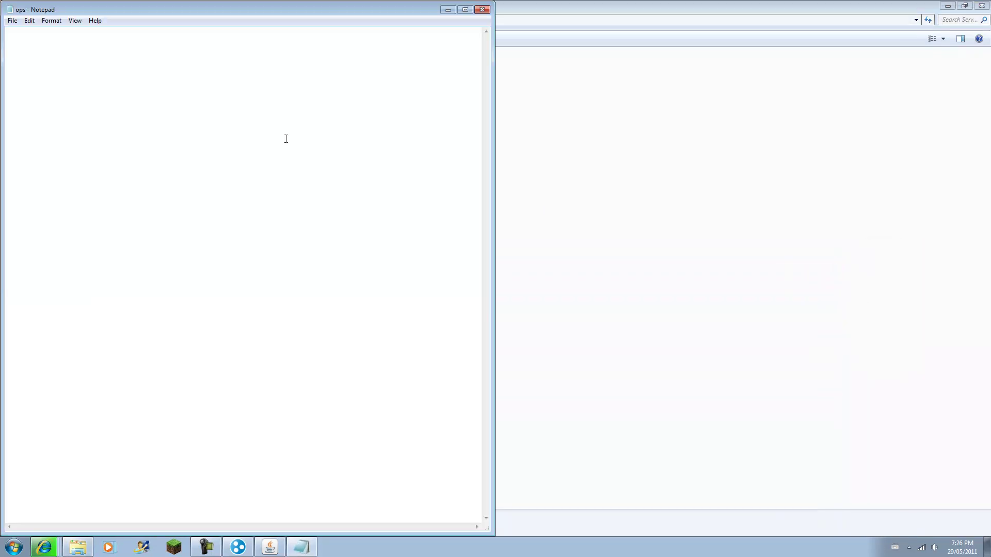
left_click(481, 9)
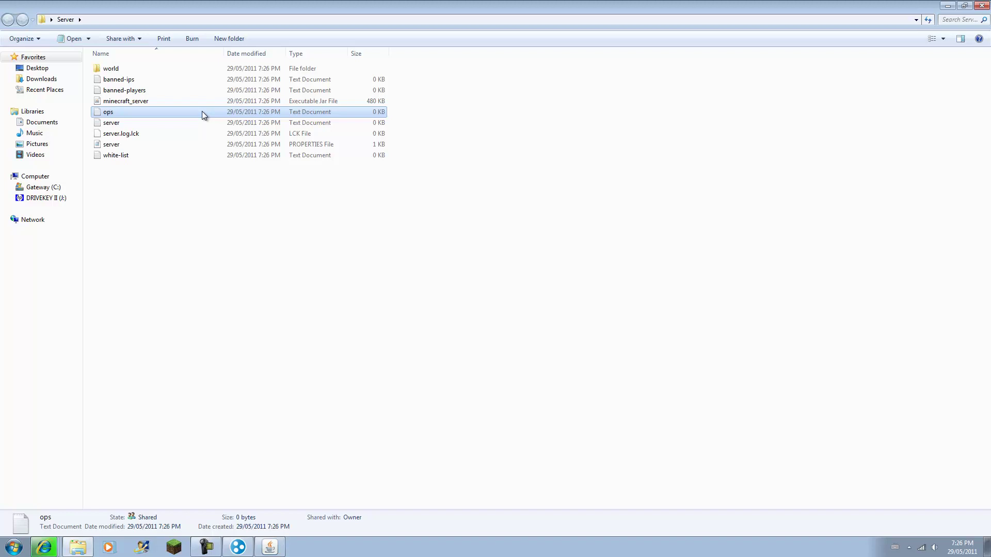
Step: Look over the banned-players and banned-ips files and the world folder
left_click(150, 90)
left_click(147, 78)
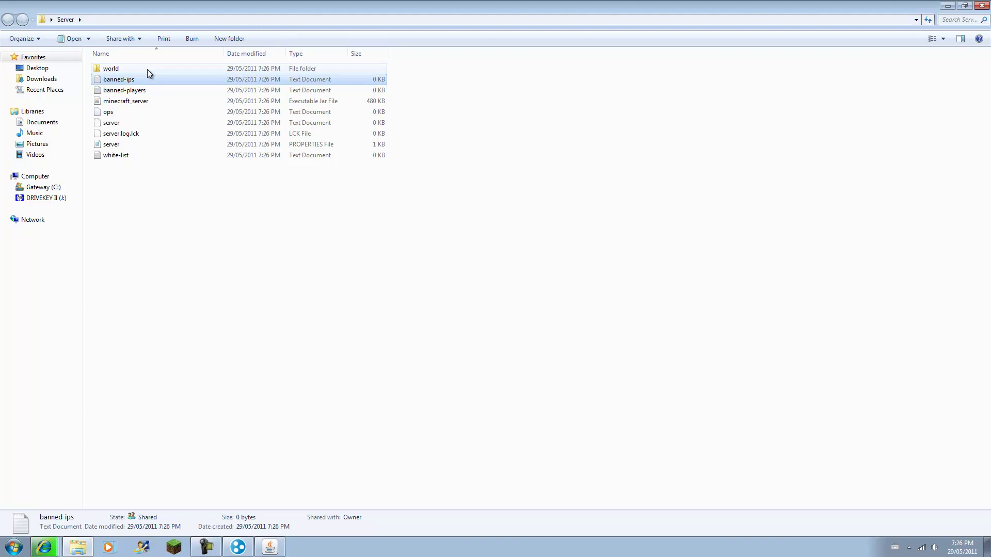
double_click(165, 70)
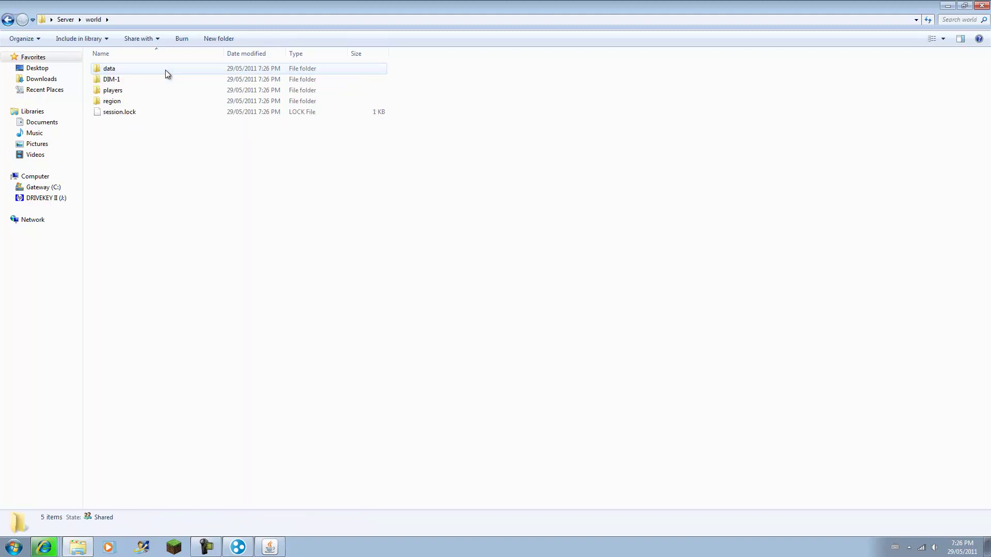
left_click(8, 20)
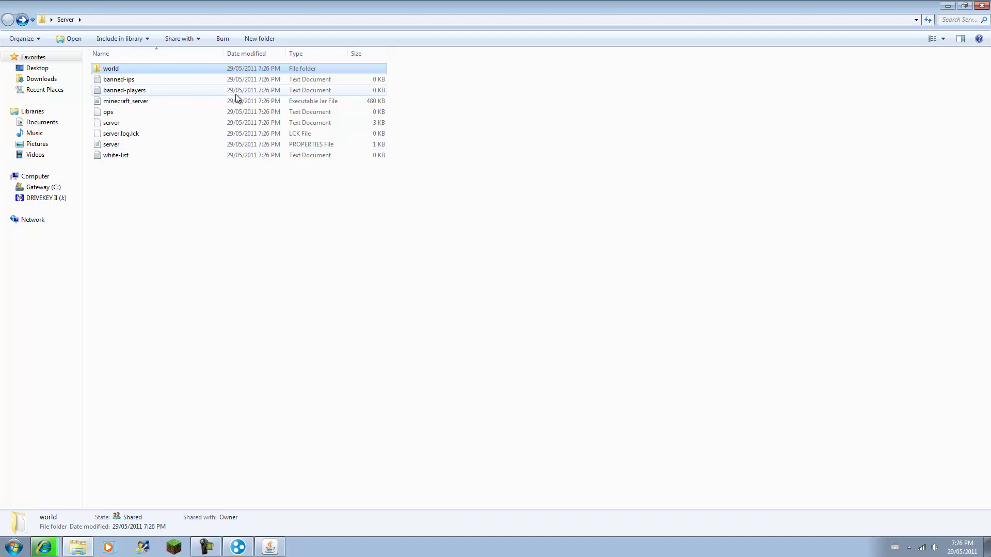
Step: Change level-name in server.properties from world to epic and save the file
double_click(166, 147)
mouse_move(127, 259)
left_mouse_down()
mouse_move(78, 256)
mouse_move(110, 257)
left_mouse_up()
type("epic")
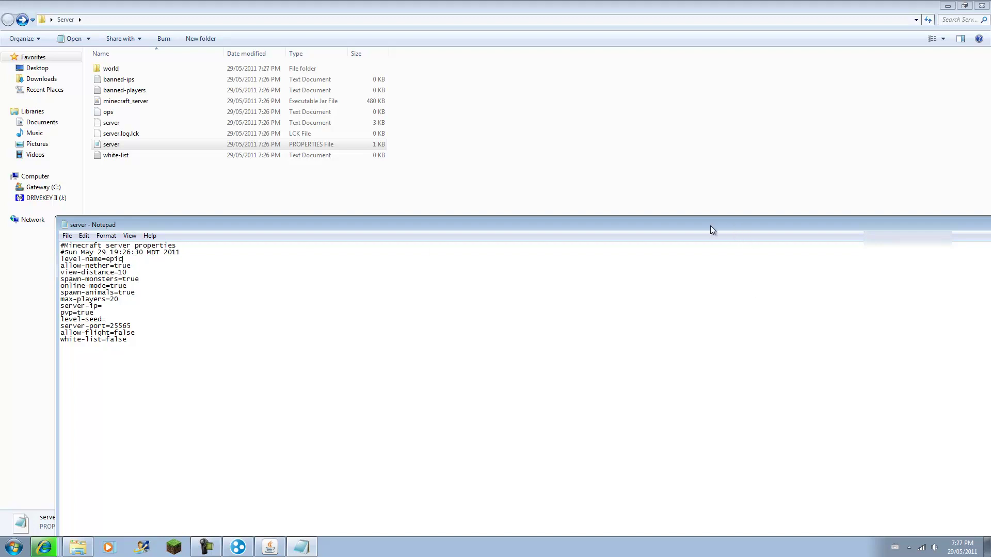
left_click_drag(713, 231, 490, 233)
left_click(772, 229)
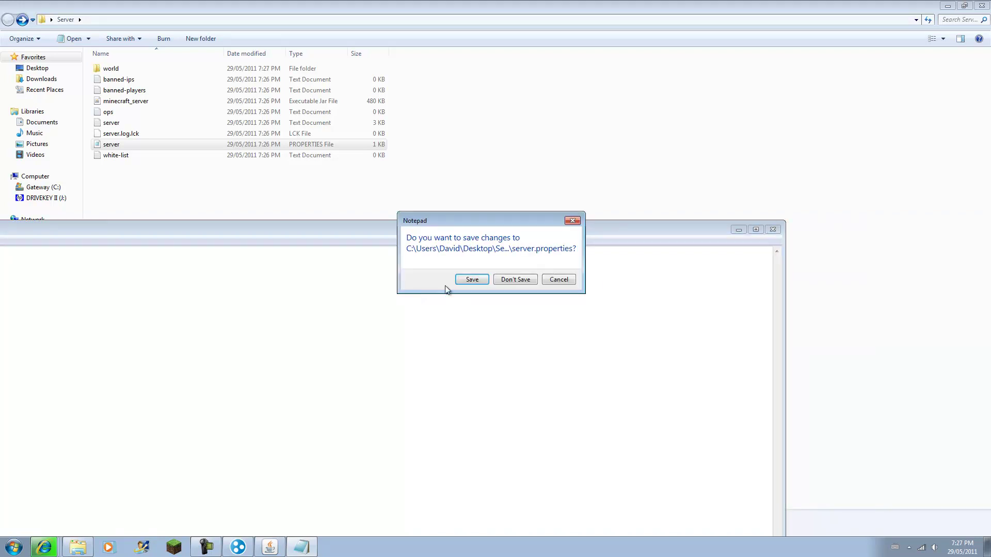
left_click(471, 280)
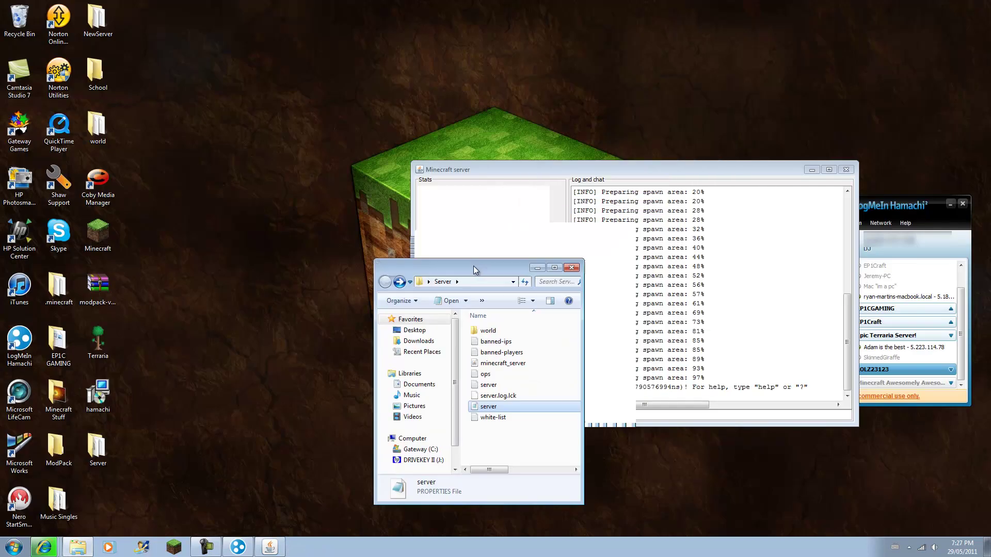
left_click(77, 547)
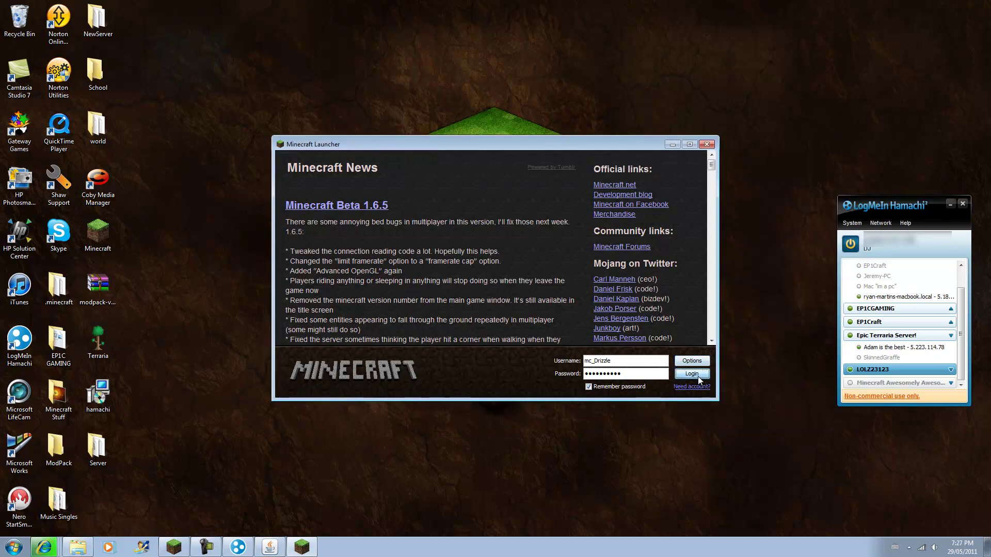
left_click(698, 377)
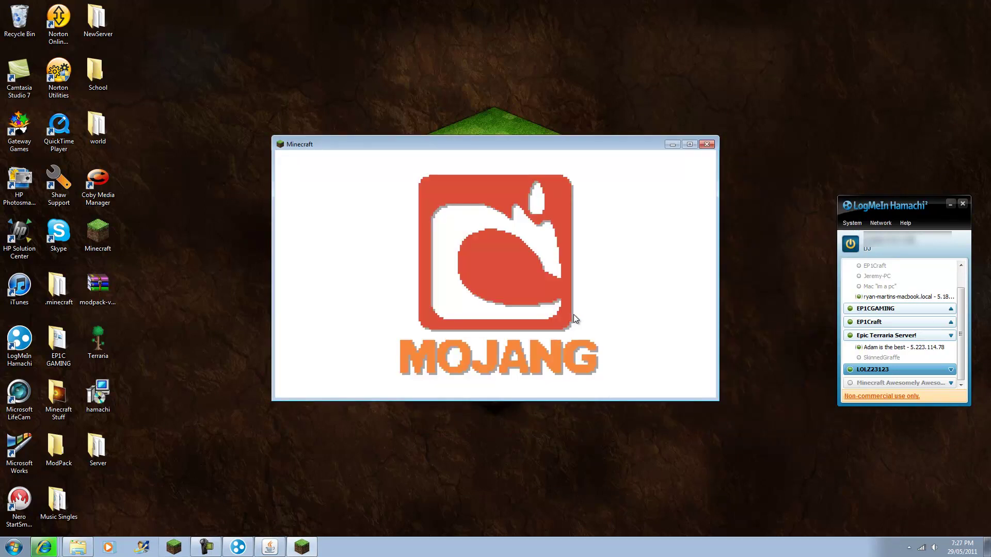
left_click(547, 299)
type("5.223.")
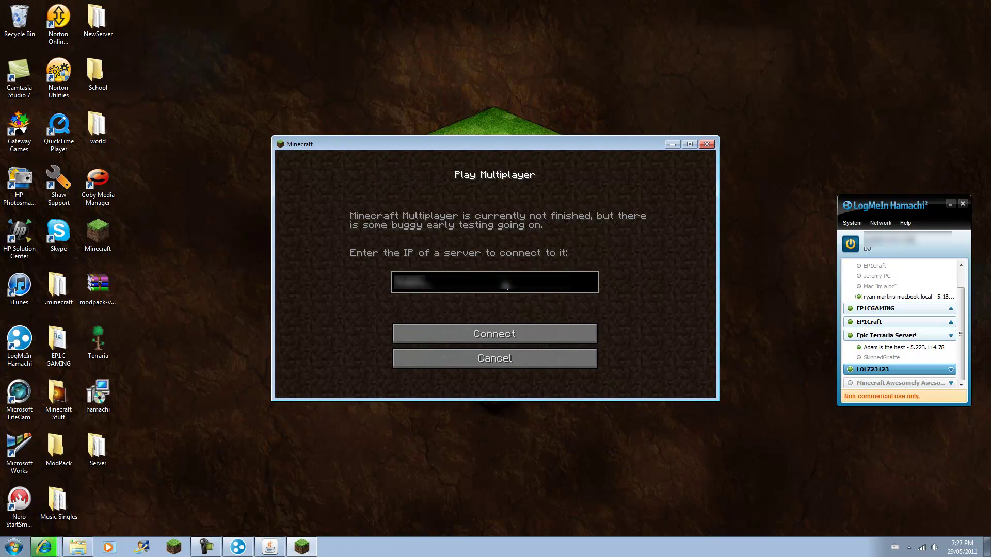
type("114.78")
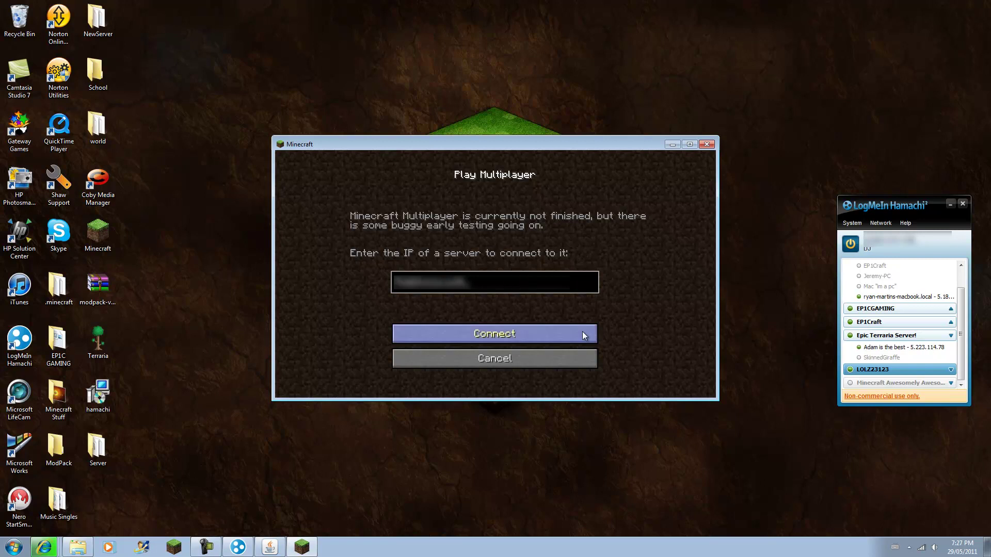
Step: Connect to the server, toggle flying, and move forward across the frozen lake toward the snowy hillside
left_click(573, 336)
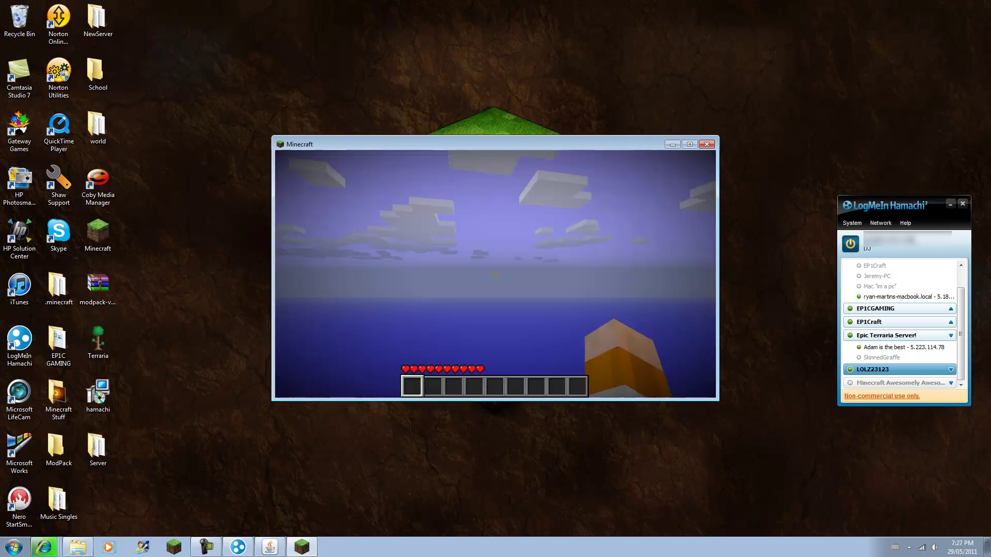
mouse_move(495, 275)
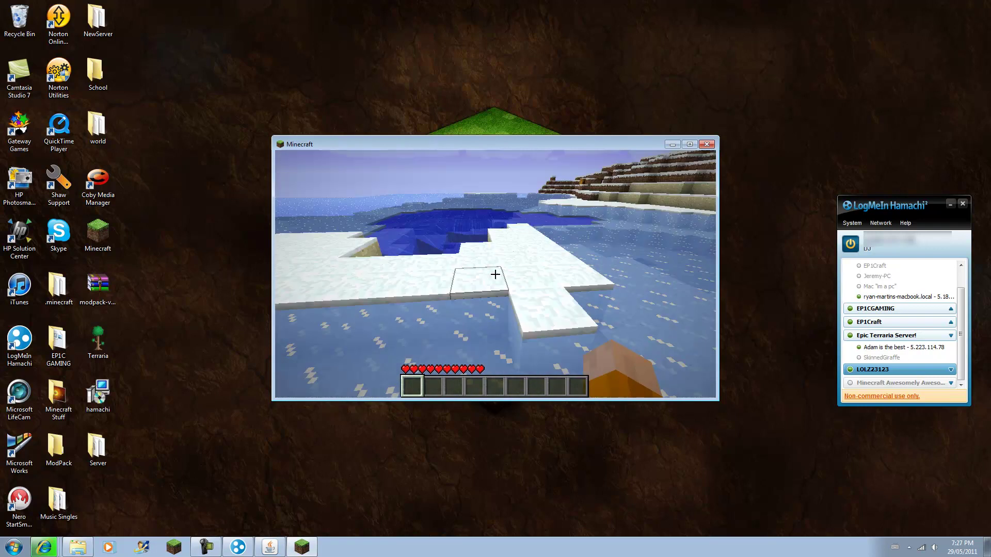
key("f")
key("w")
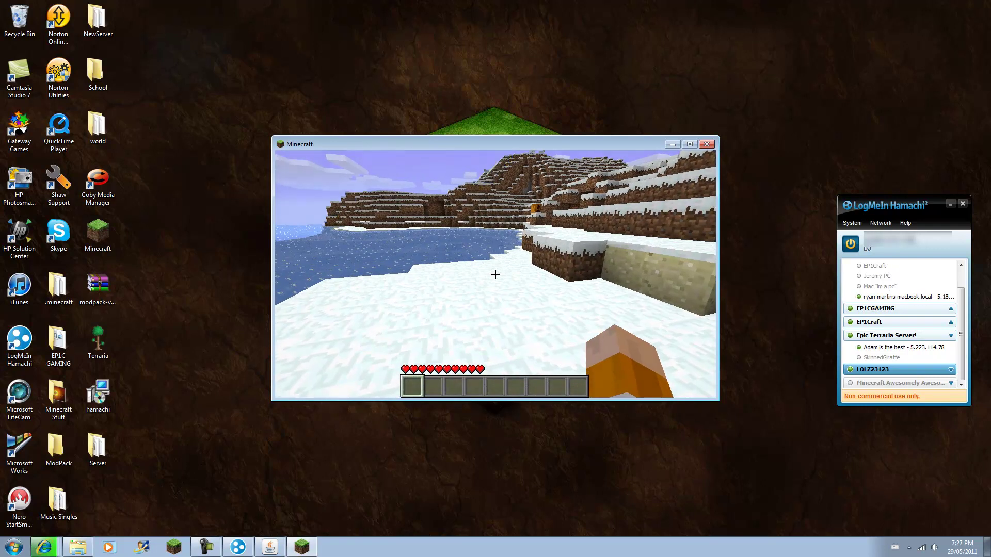
key("w")
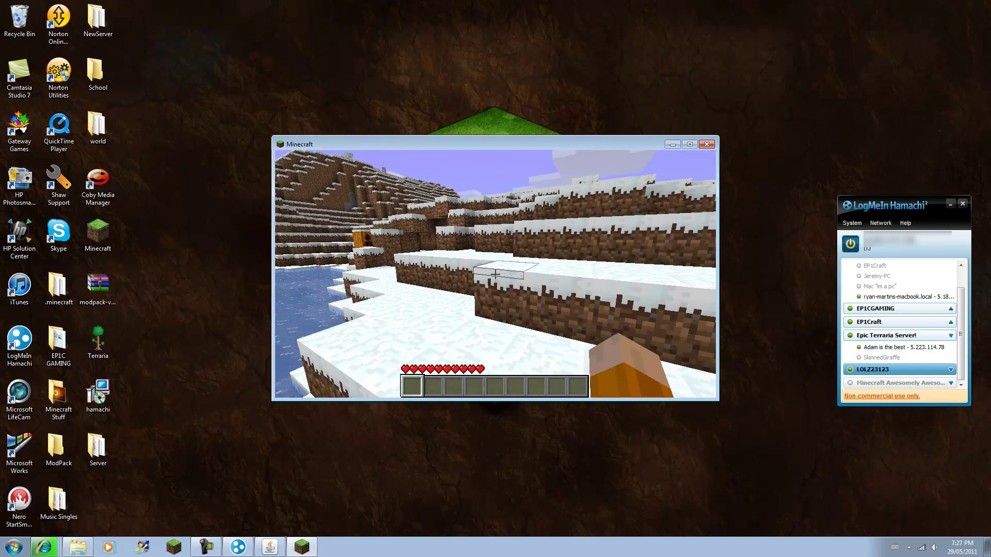
key("w")
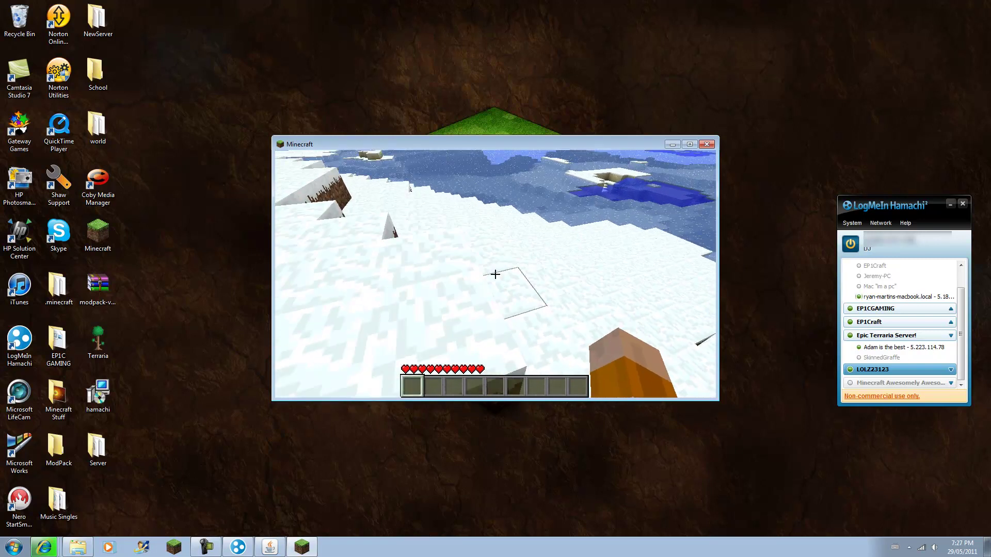
key("w")
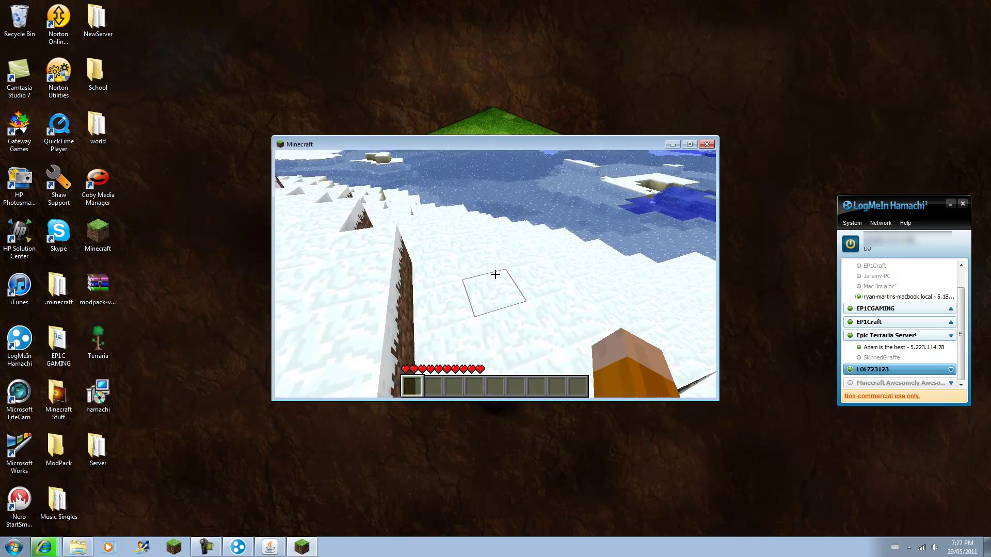
key("w")
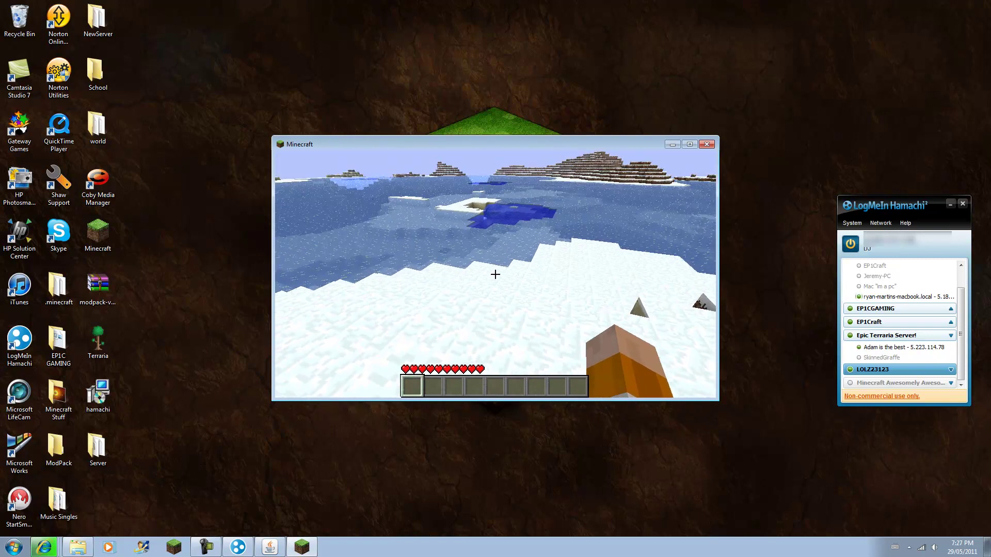